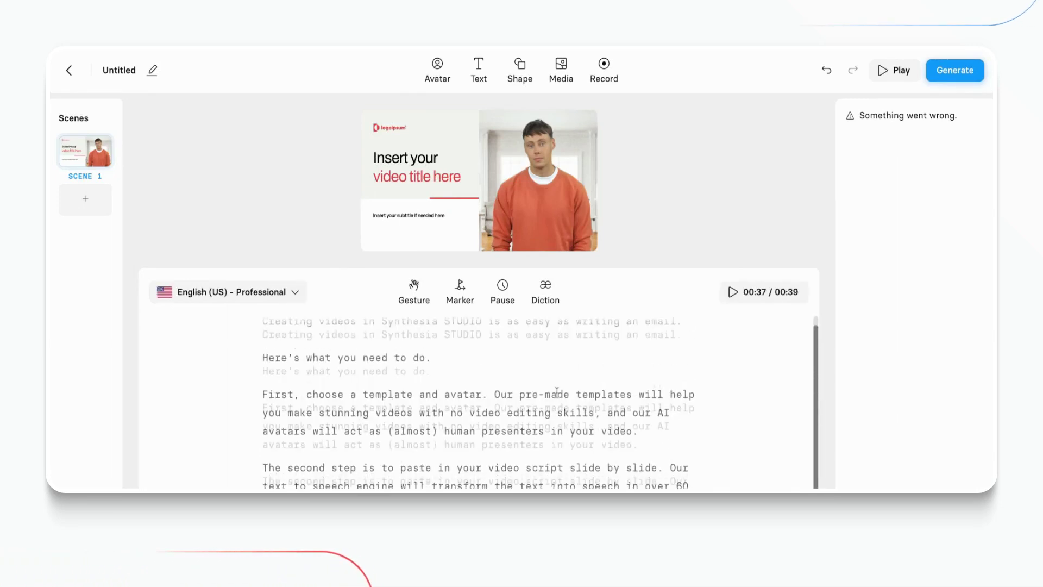
Step: Preview the Natural 2 voice, then swap the backdrop for the grey tall-windows image
left_click(288, 295)
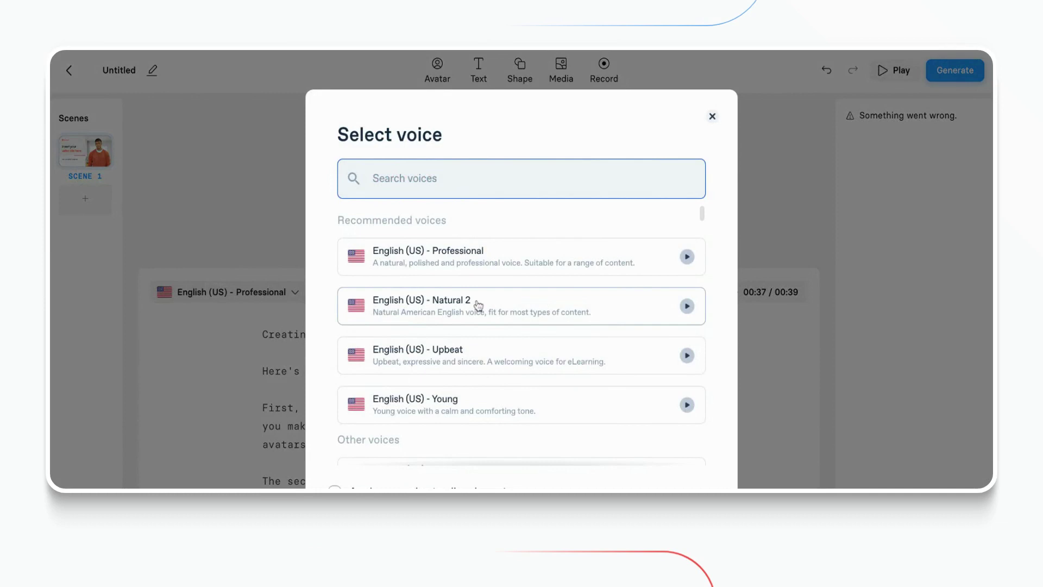
scroll(477, 306, "down", 1)
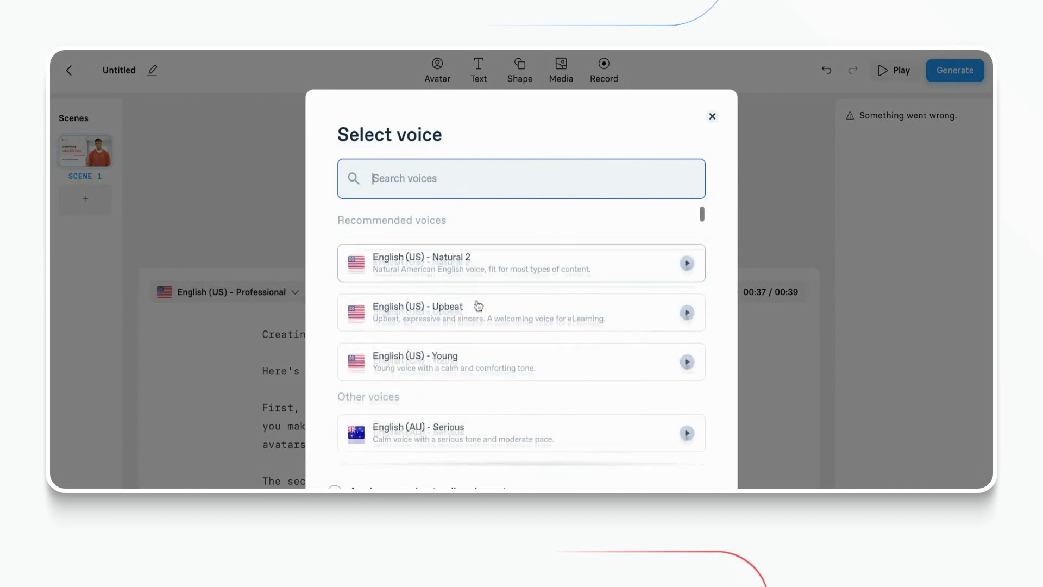
left_click(688, 260)
scroll(647, 280, "down", 1)
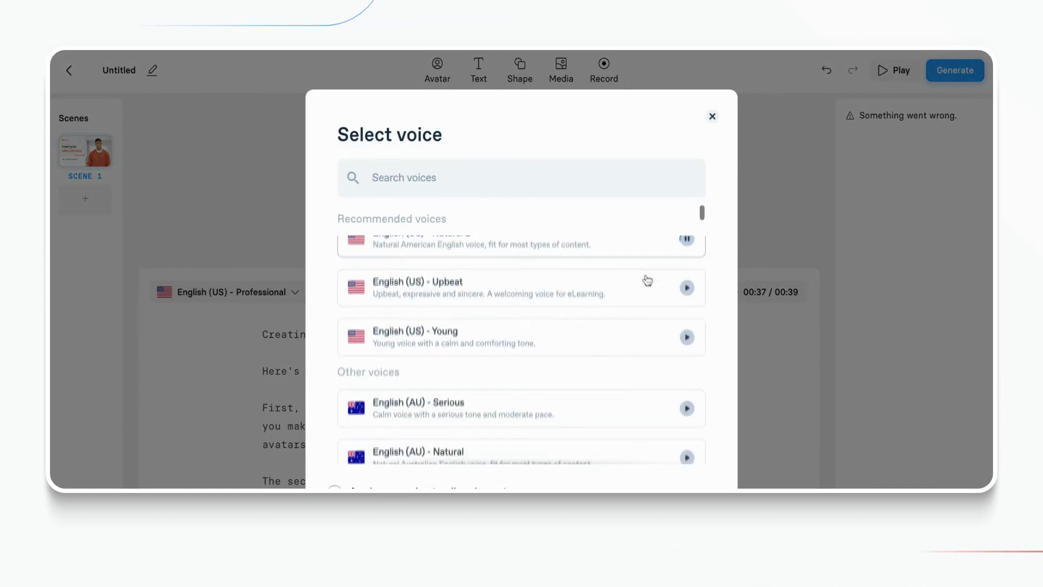
scroll(648, 281, "down", 3)
scroll(647, 281, "down", 2)
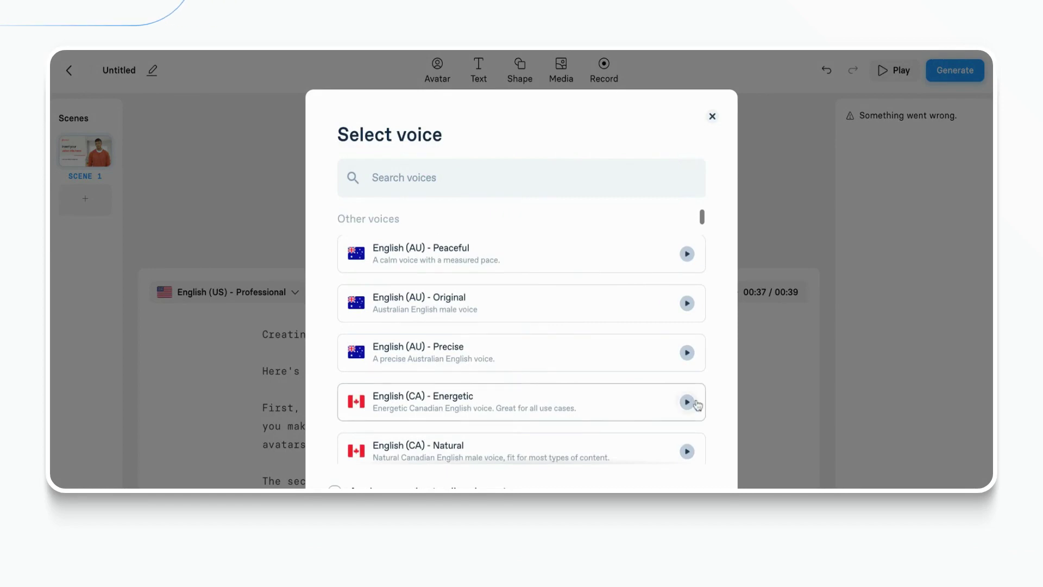
scroll(641, 335, "down", 5)
scroll(640, 332, "down", 4)
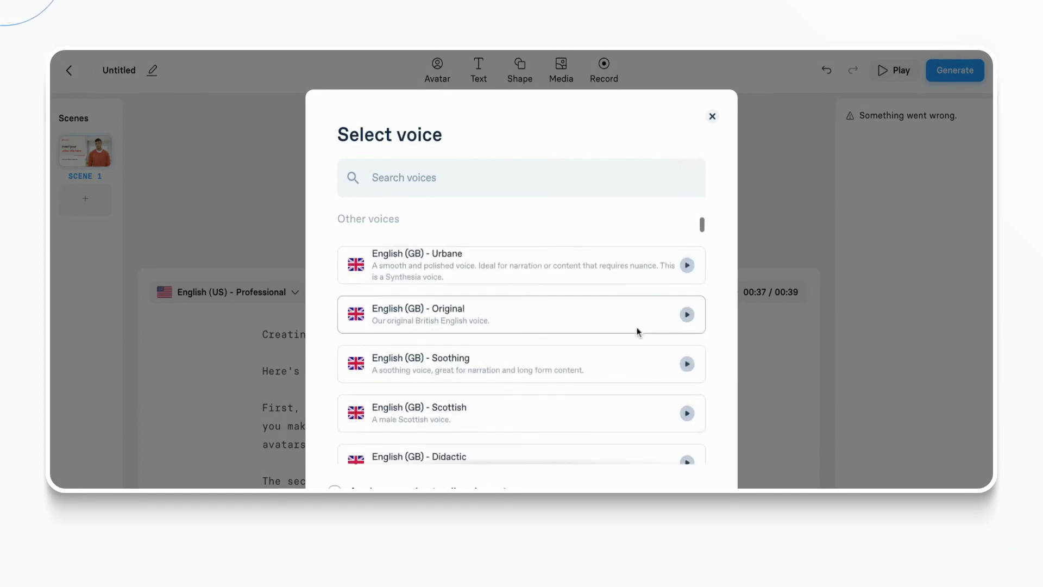
scroll(640, 332, "down", 3)
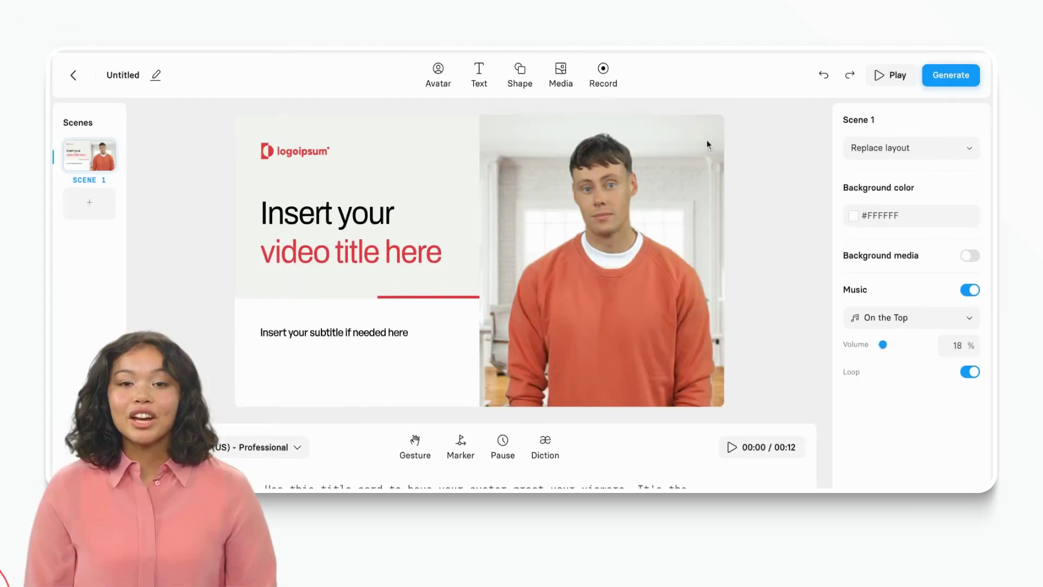
left_click(693, 157)
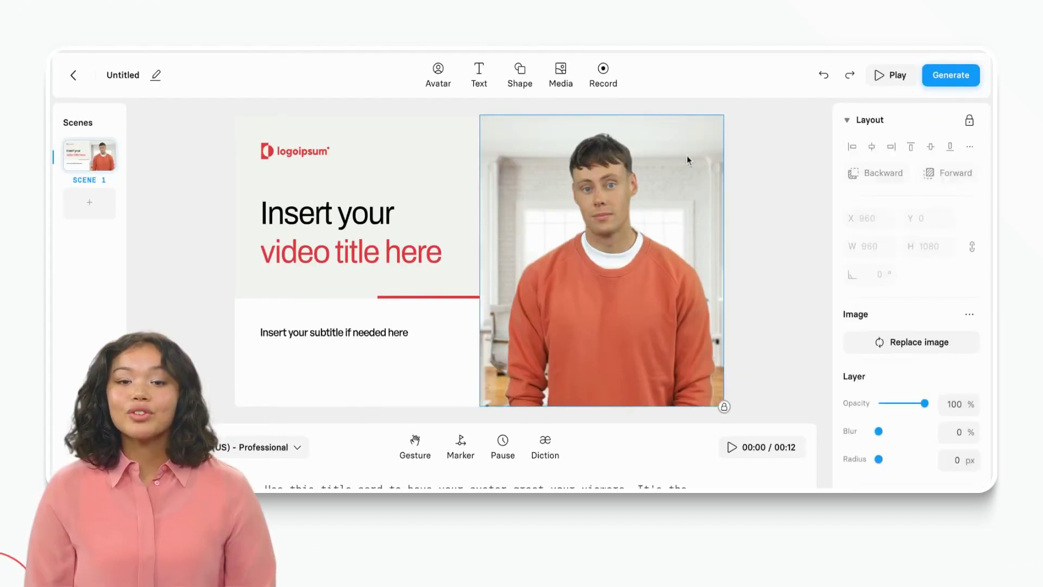
left_click(918, 343)
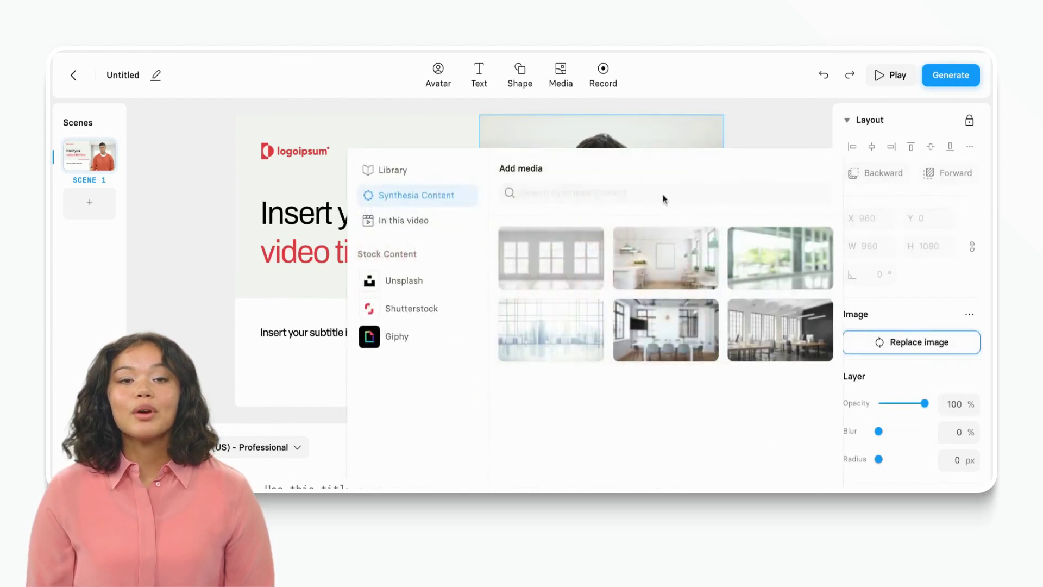
left_click(570, 269)
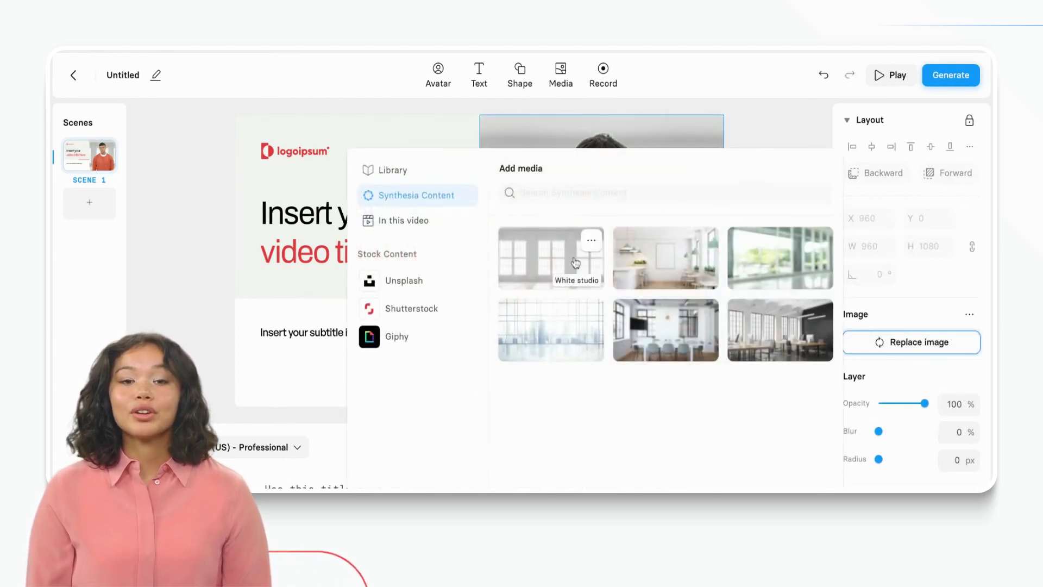
left_click(767, 120)
Step: Rewrite both title lines so the card reads 'How to make videos'
left_click(379, 218)
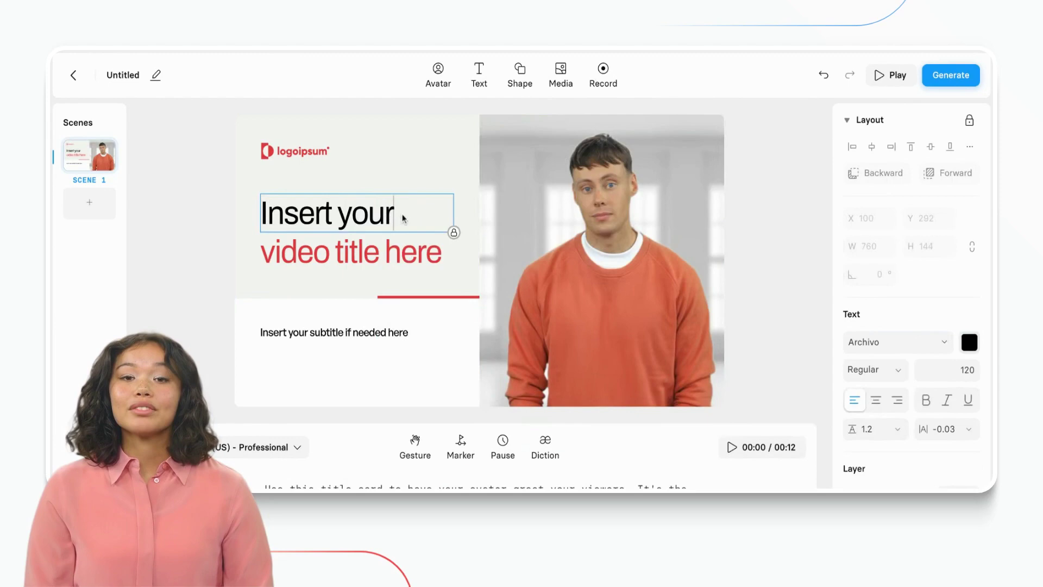
triple_click(404, 219)
type("How to make")
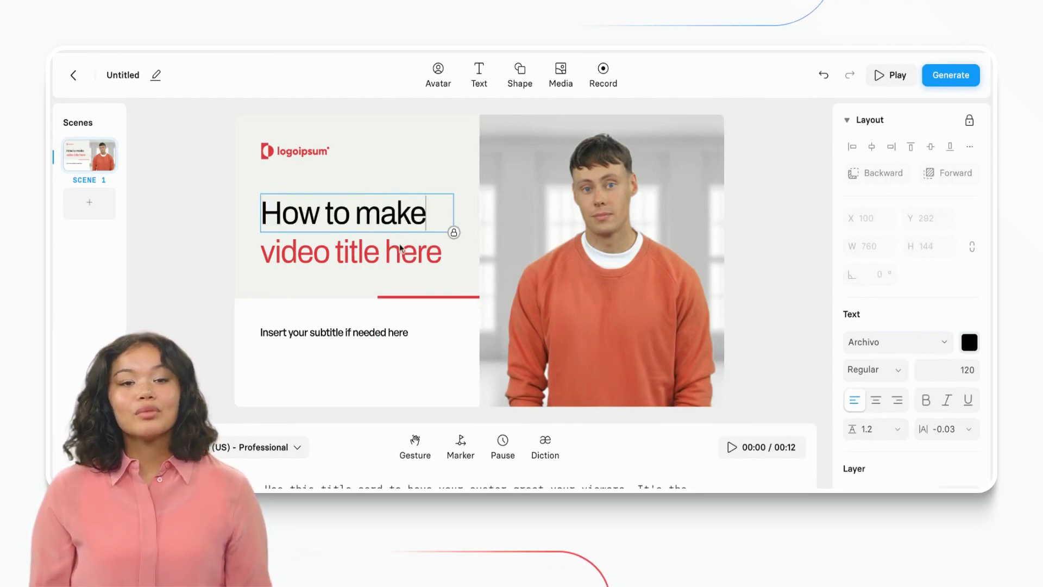
left_click(400, 248)
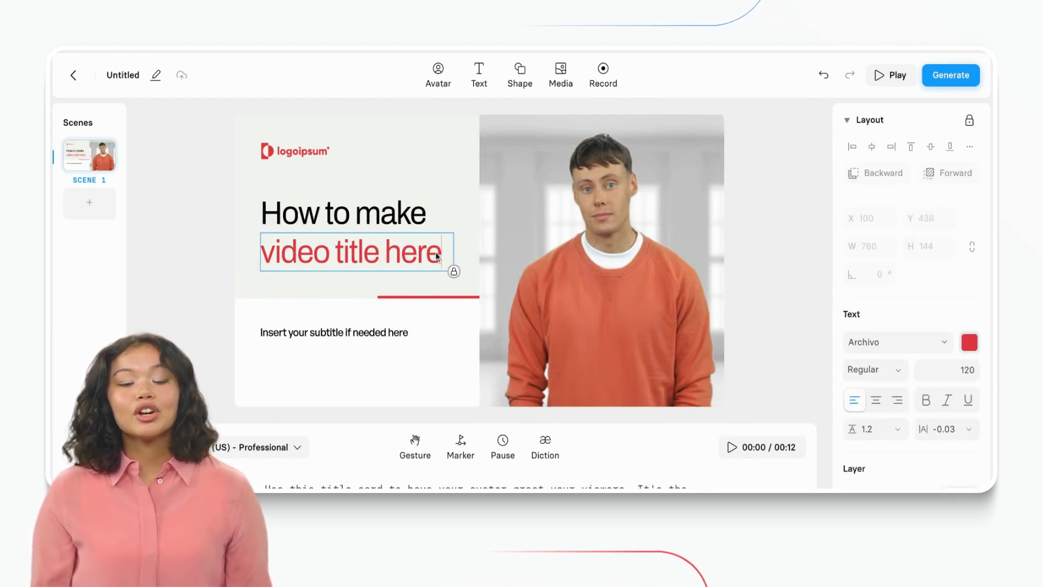
triple_click(436, 256)
type("Vid")
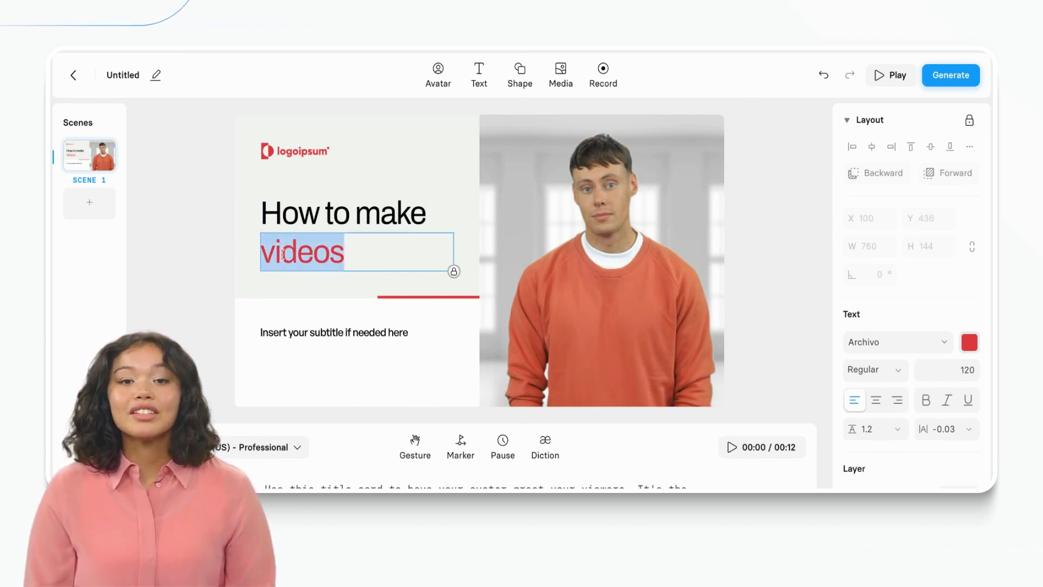
Step: Change the red title line's colour to black (000000)
left_click(970, 343)
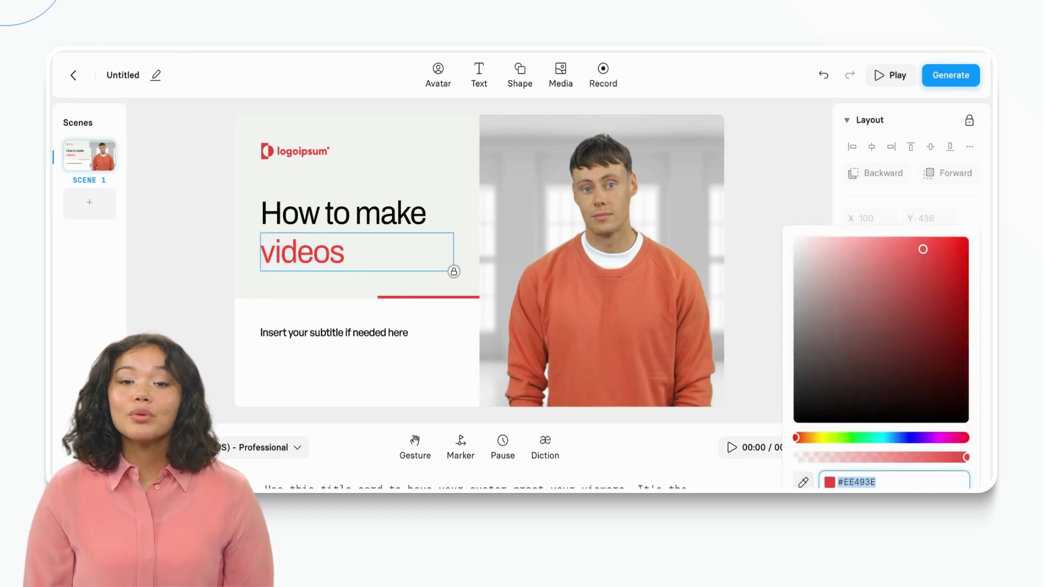
type("000000")
key("Return")
left_click(759, 193)
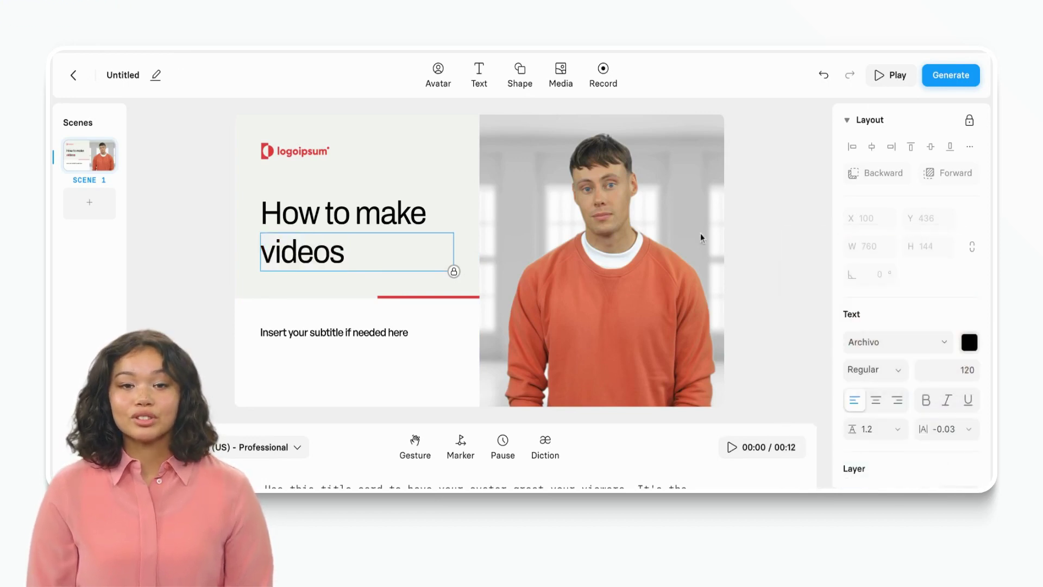
left_click(621, 286)
Step: Swap the presenter for Billie in the pink shirt from Recently used avatars
left_click(441, 74)
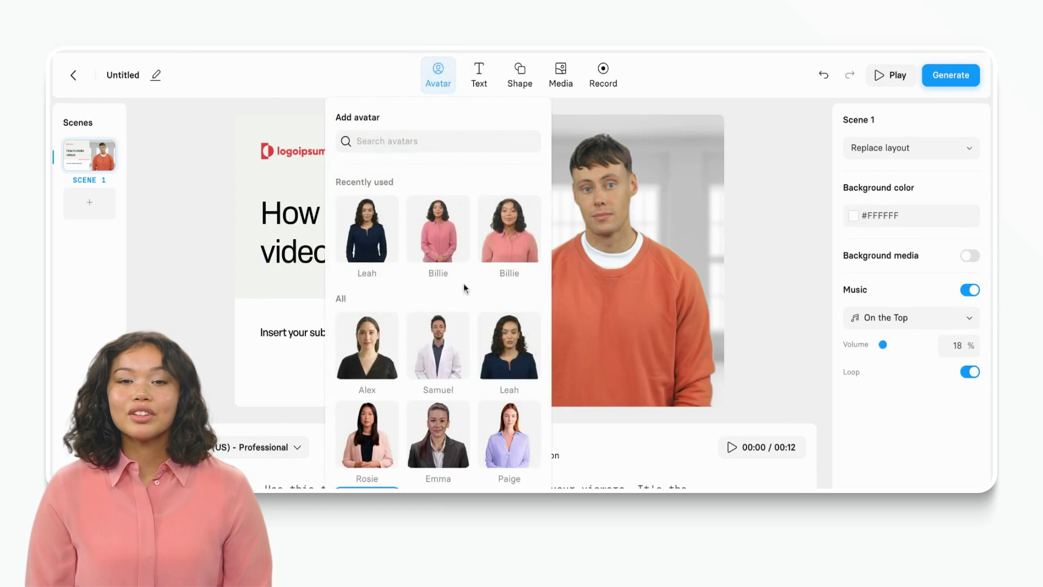
left_click(443, 235)
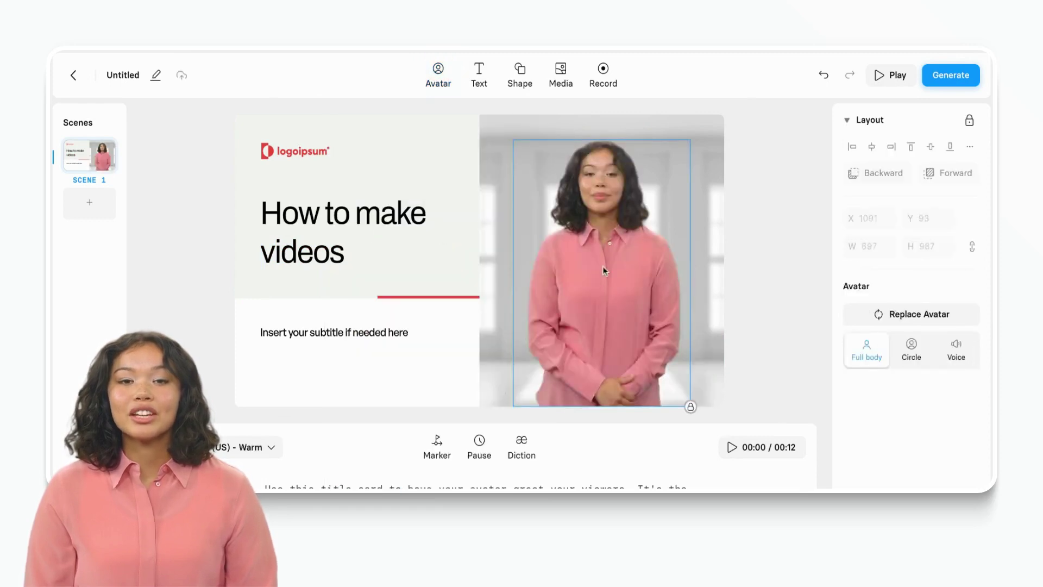